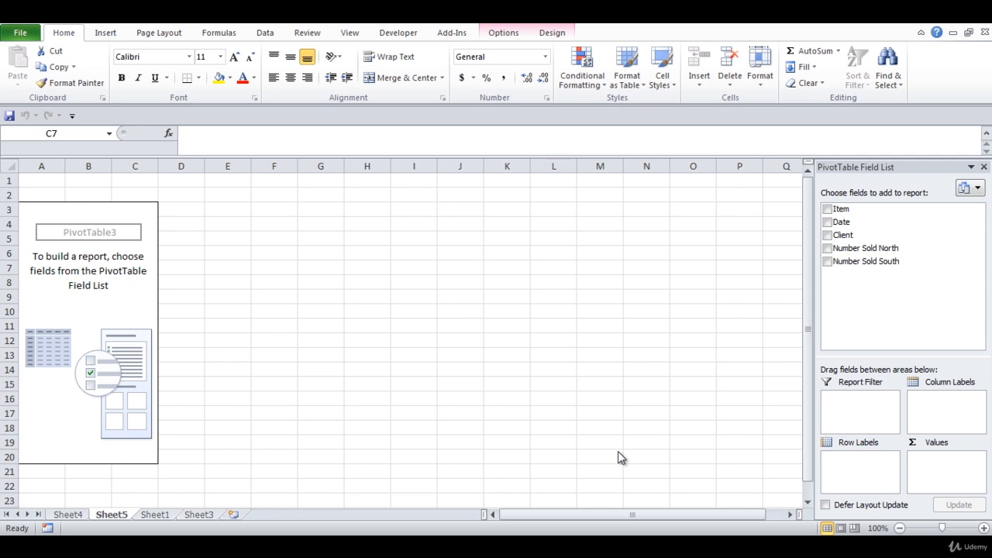
# Examine the source data on Sheet1, including the Item, Date, Client and Number Sold columns, and return to the empty pivot table on Sheet5.
pyautogui.click(84, 361)
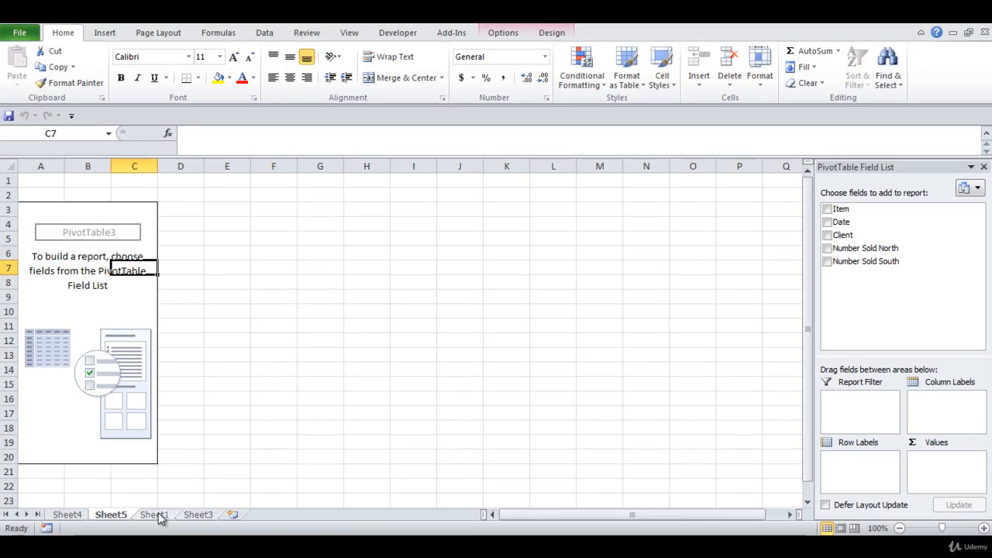
pyautogui.click(155, 515)
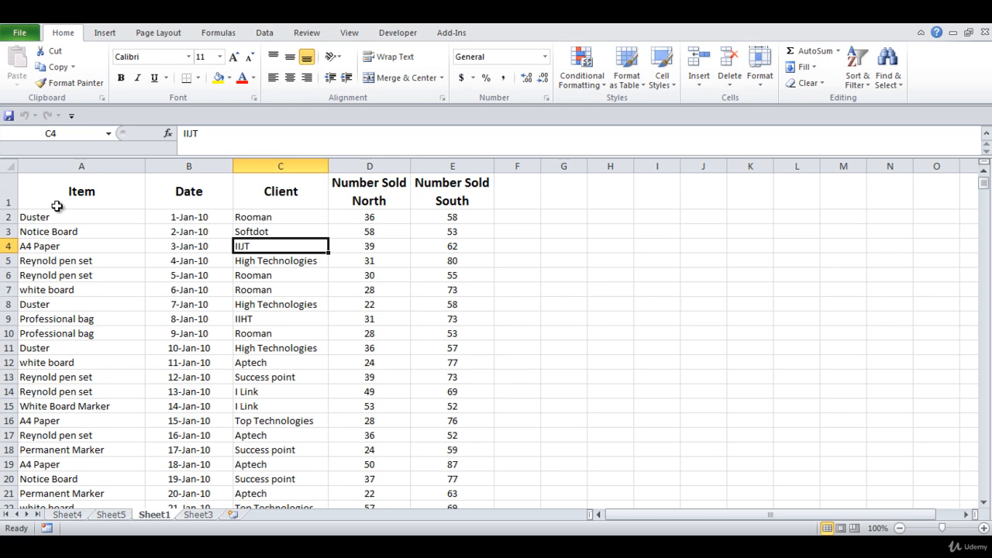
pyautogui.click(111, 514)
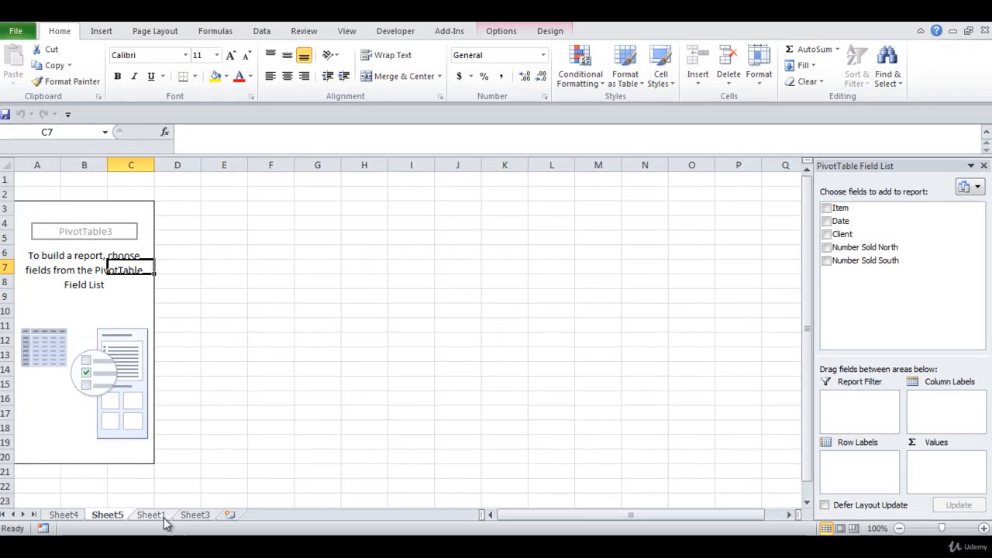
pyautogui.click(163, 517)
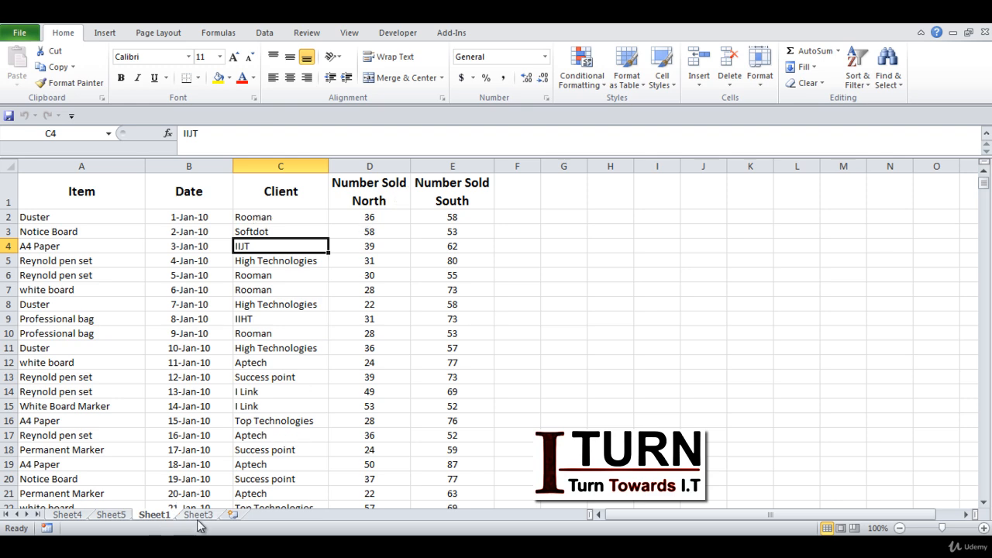
pyautogui.click(116, 518)
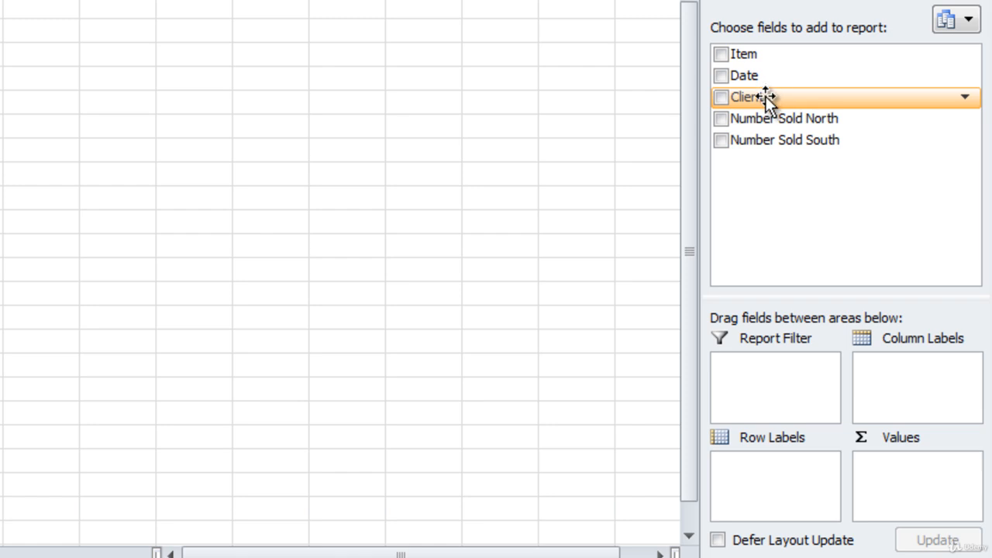
# Add the Client field to the pivot table's row labels and remove it from the report again.
pyautogui.moveTo(765, 96); pyautogui.dragTo(795, 494)
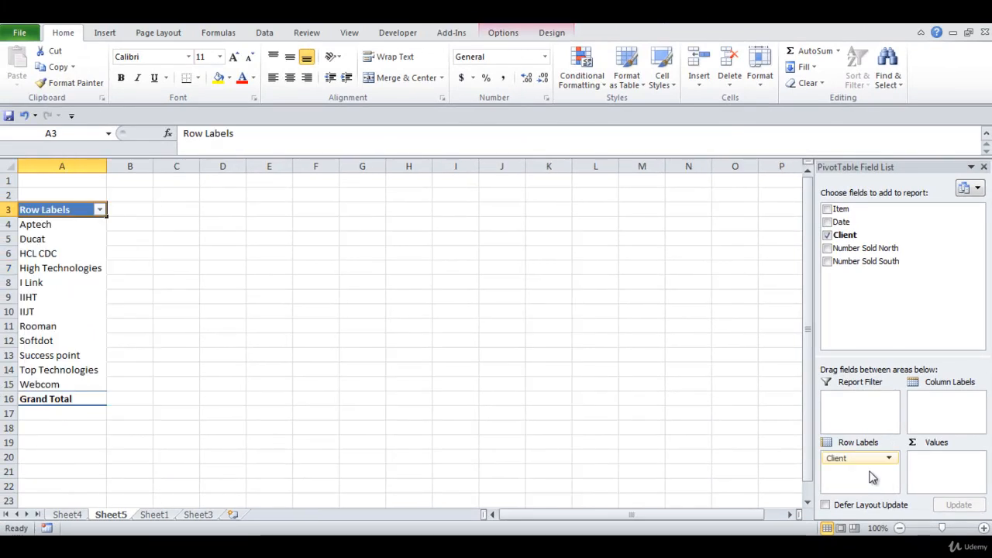
pyautogui.moveTo(865, 460); pyautogui.dragTo(865, 295)
pyautogui.click(827, 235)
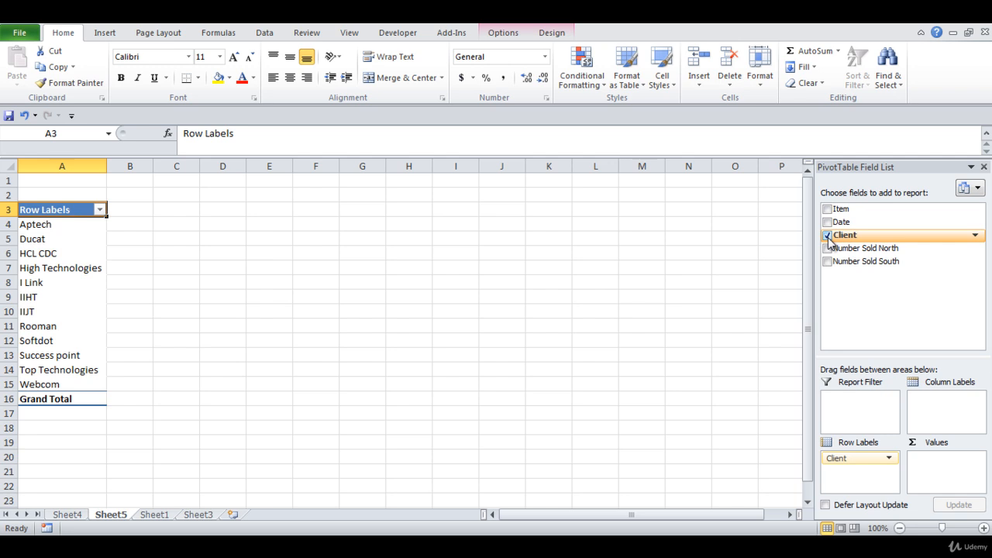
pyautogui.click(827, 235)
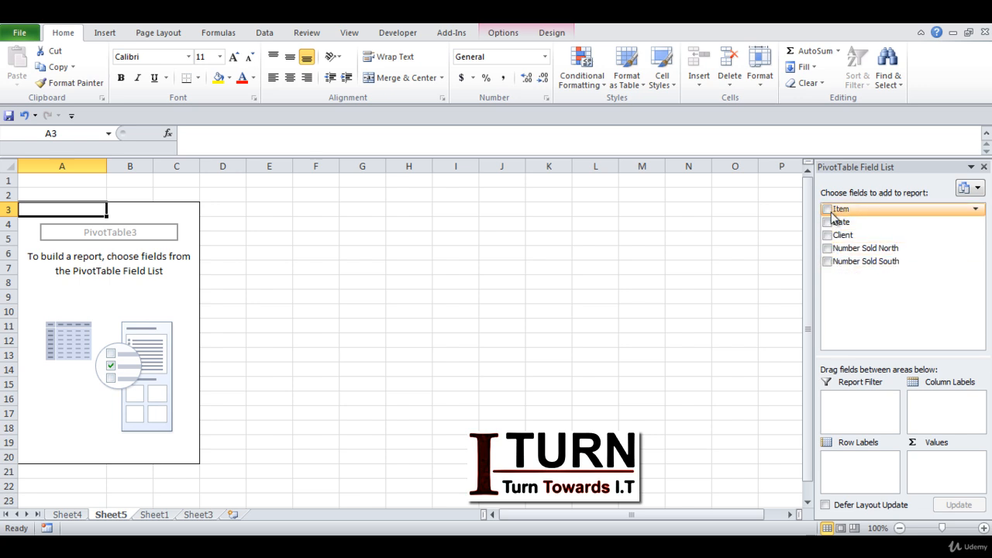
# Include Item, Client and Number Sold North in the report, and take all three fields out again.
pyautogui.click(827, 209)
pyautogui.click(827, 235)
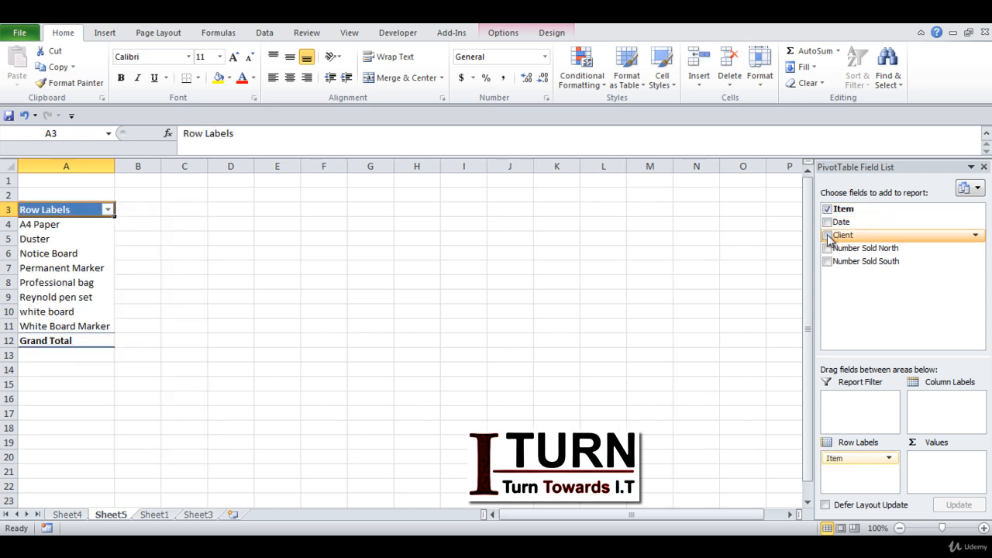
pyautogui.click(827, 248)
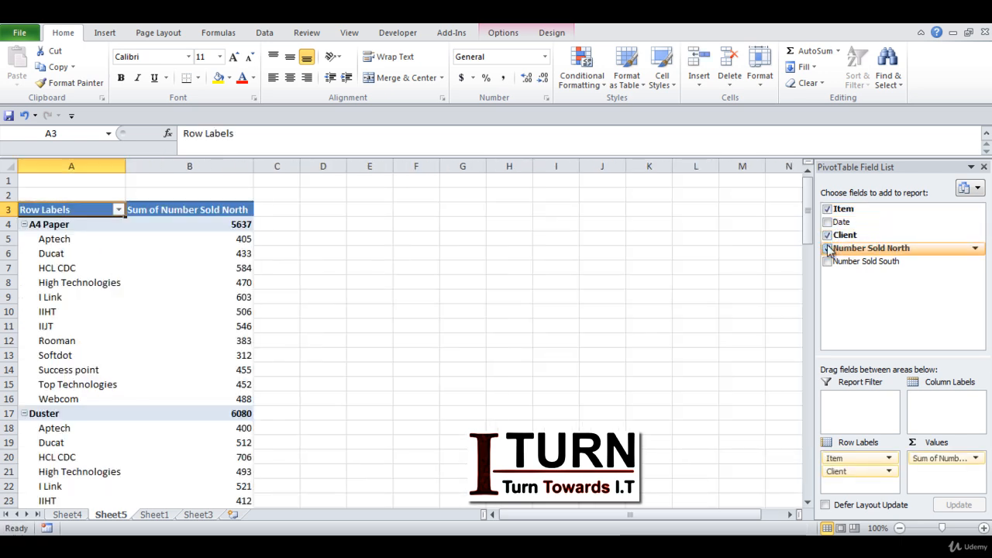
pyautogui.click(827, 248)
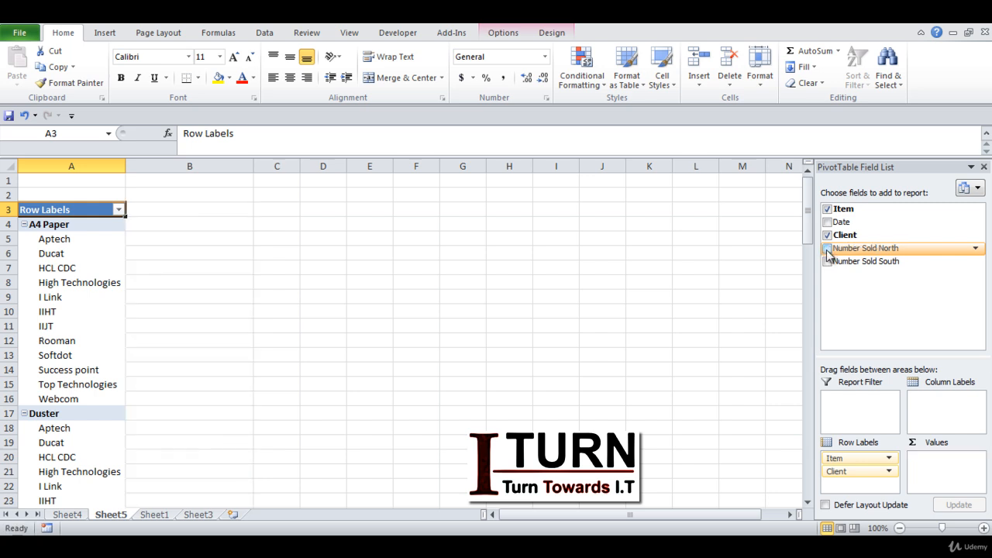
pyautogui.click(827, 235)
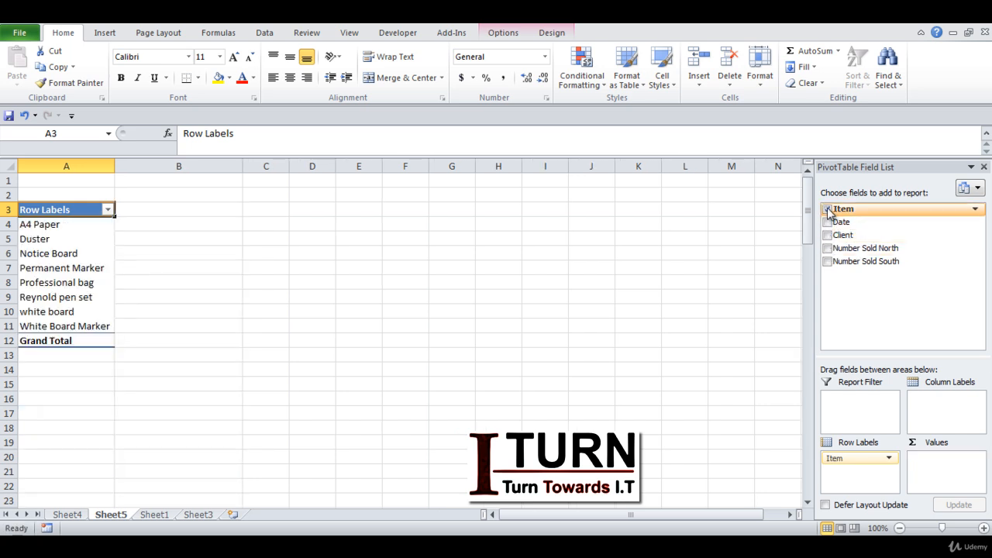
pyautogui.click(827, 209)
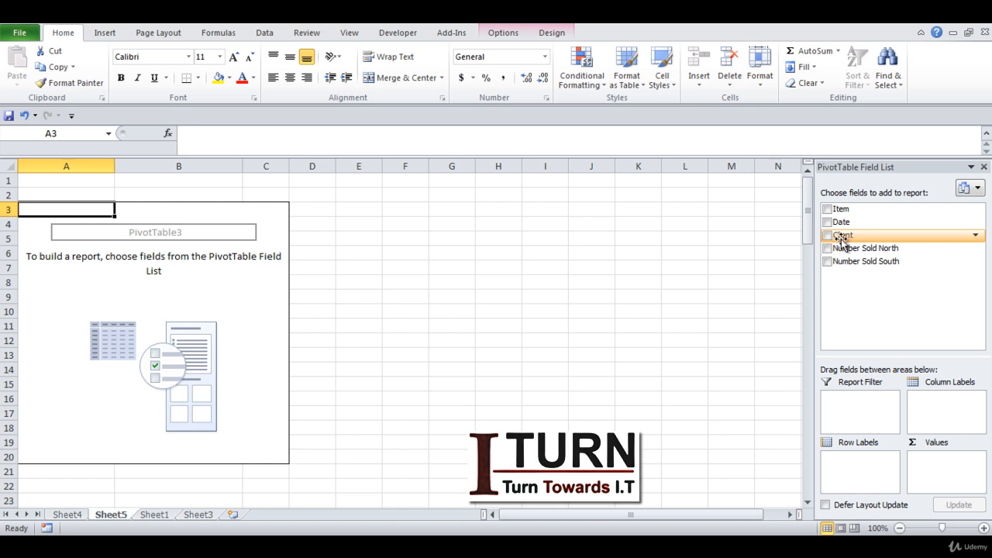
# Add Client to the row labels, try it in the column labels, and return it to the row labels.
pyautogui.moveTo(843, 239); pyautogui.dragTo(860, 481)
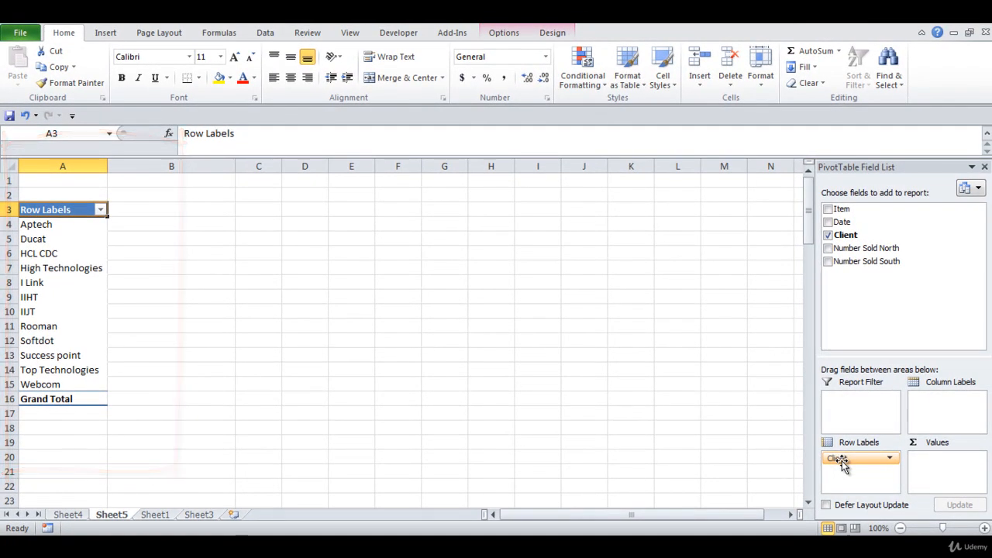
pyautogui.moveTo(842, 460); pyautogui.dragTo(944, 407)
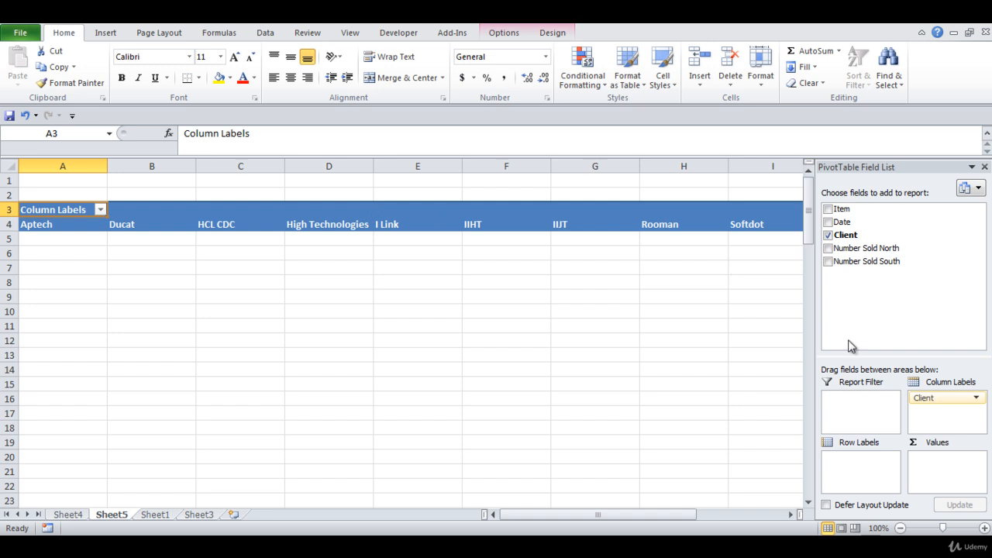
pyautogui.moveTo(922, 399); pyautogui.dragTo(861, 475)
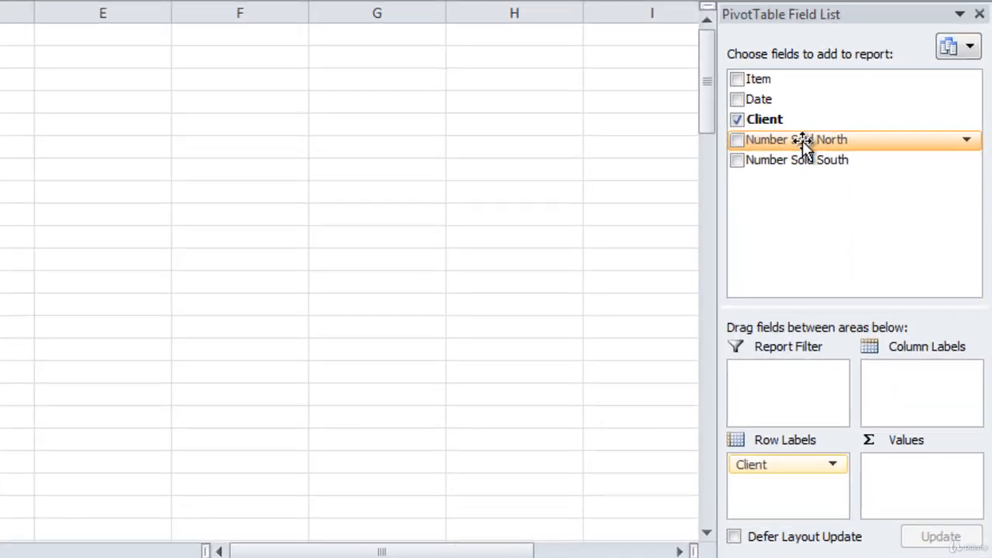
# Add Number Sold North to the pivot table's values and Item to its column labels.
pyautogui.moveTo(802, 140); pyautogui.dragTo(925, 500)
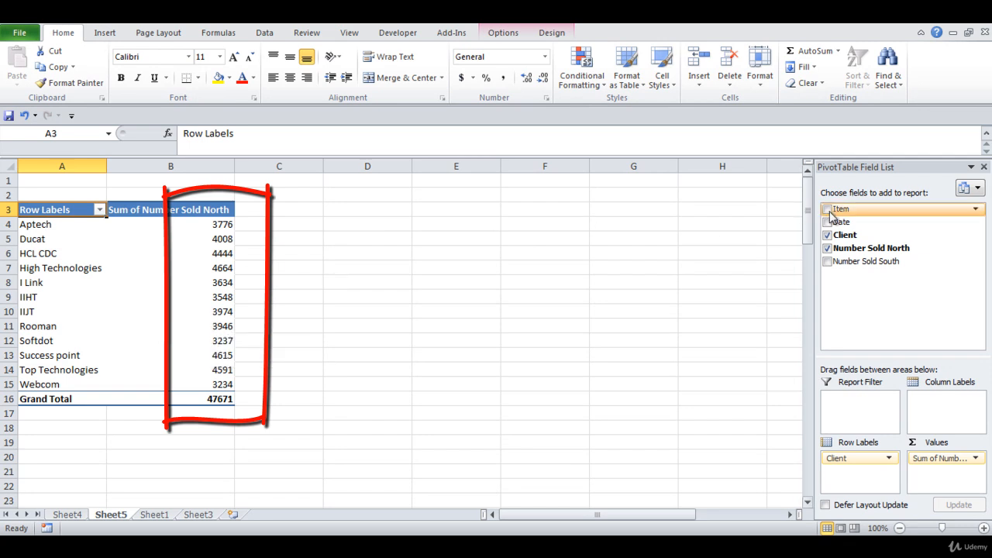
pyautogui.moveTo(843, 213)
pyautogui.mouseDown()
pyautogui.moveTo(868, 245)
pyautogui.moveTo(937, 407)
pyautogui.mouseUp()
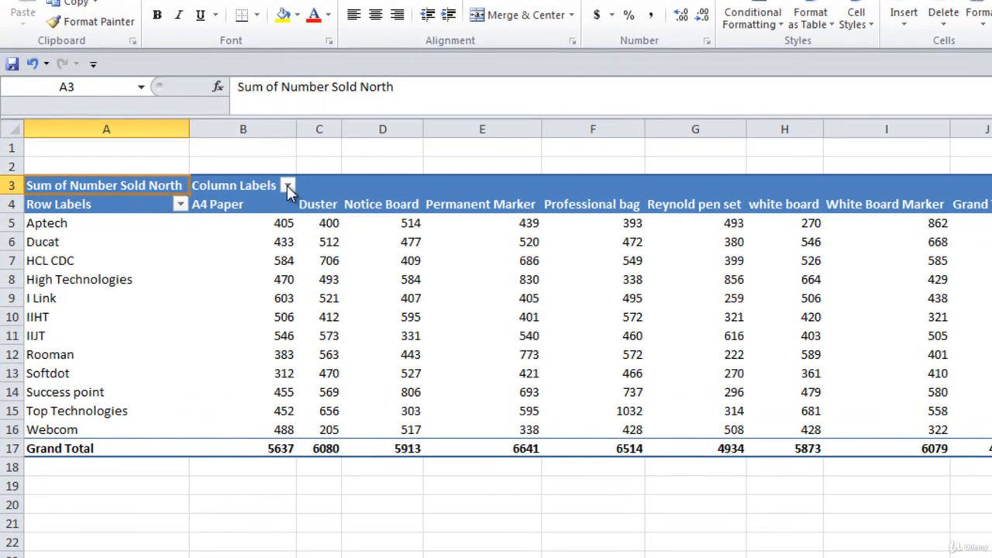
# Filter the column labels to show only the A4 Paper, Duster and Notice Board items.
pyautogui.click(286, 186)
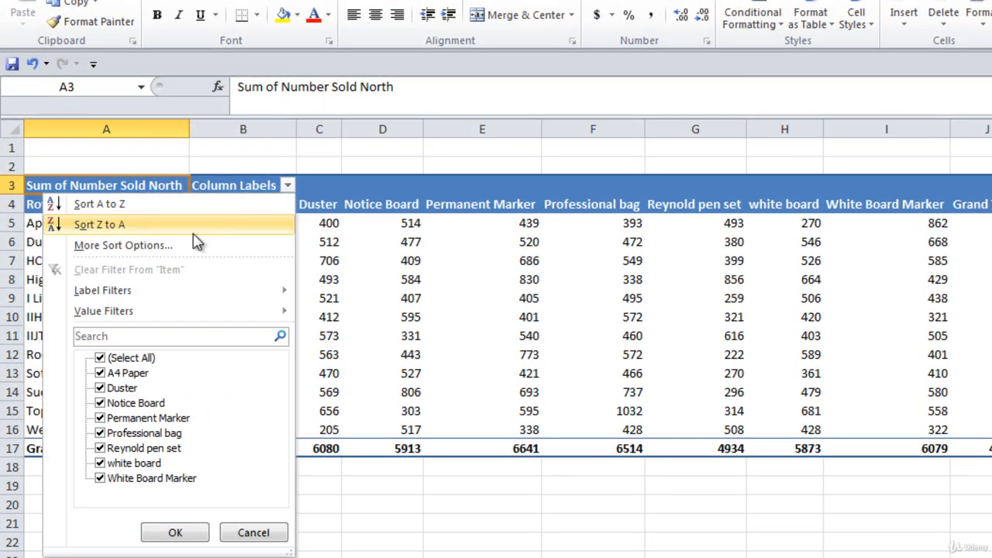
pyautogui.click(100, 358)
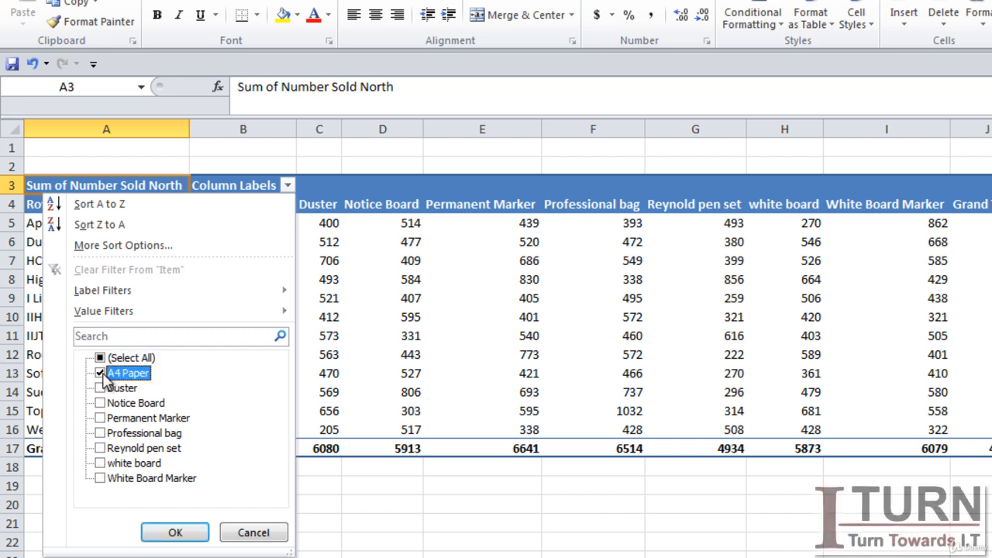
pyautogui.click(100, 388)
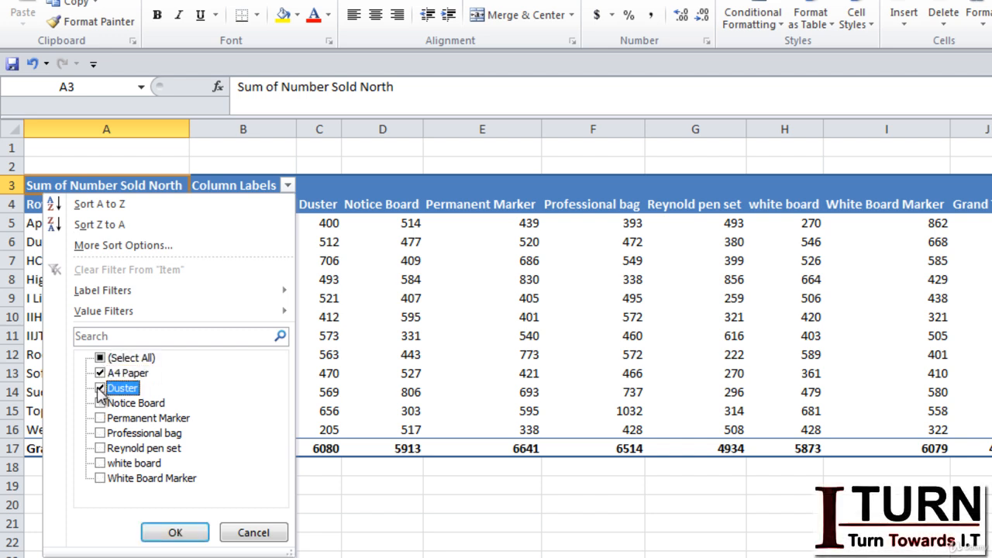
pyautogui.click(100, 403)
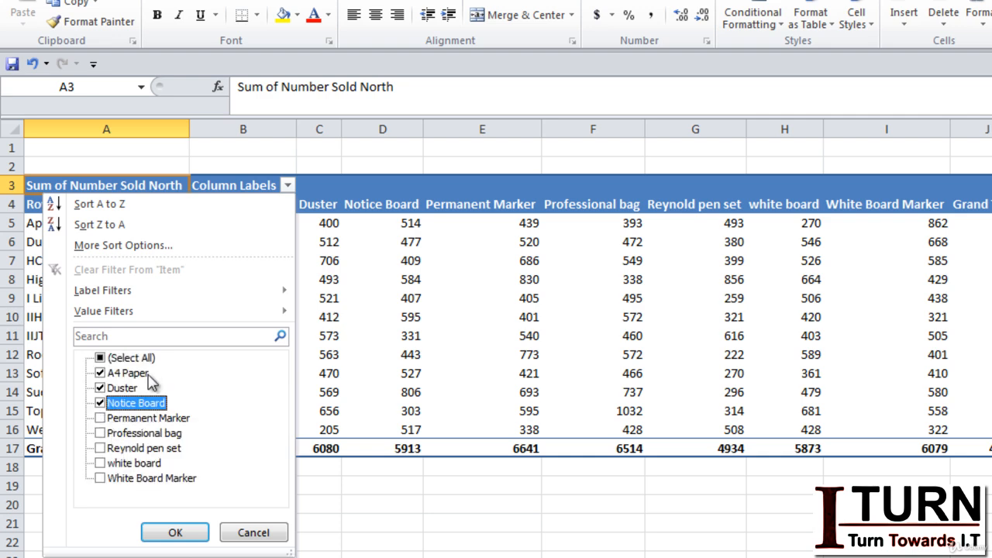
pyautogui.click(169, 533)
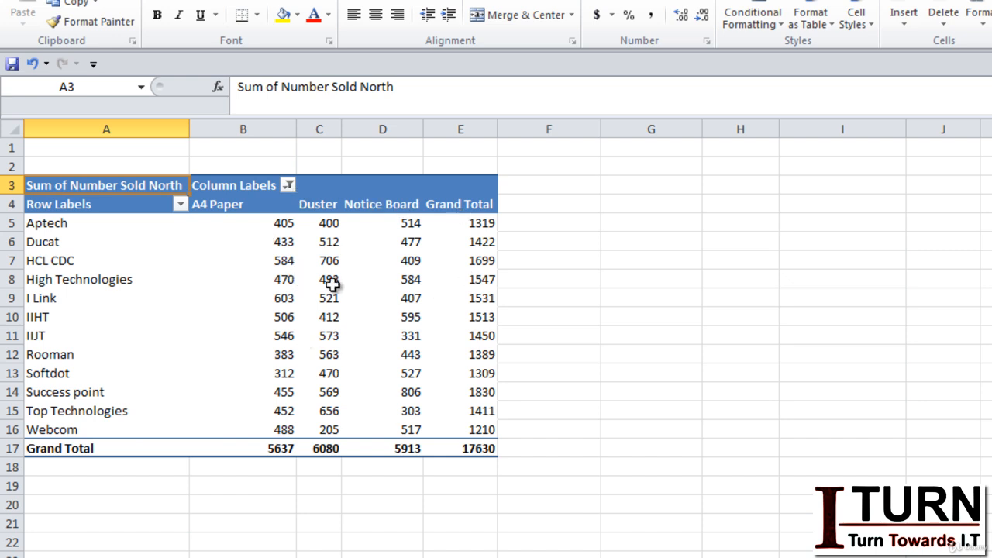
# Review the row labels' client filter keeping all clients selected, and clear the Item filter from the column labels.
pyautogui.moveTo(329, 225)
pyautogui.click(177, 208)
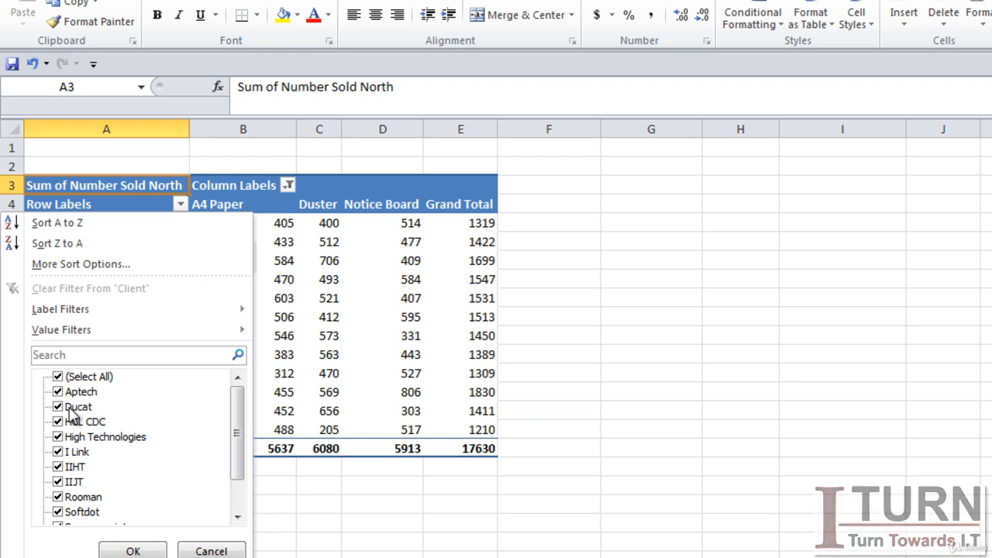
pyautogui.click(131, 548)
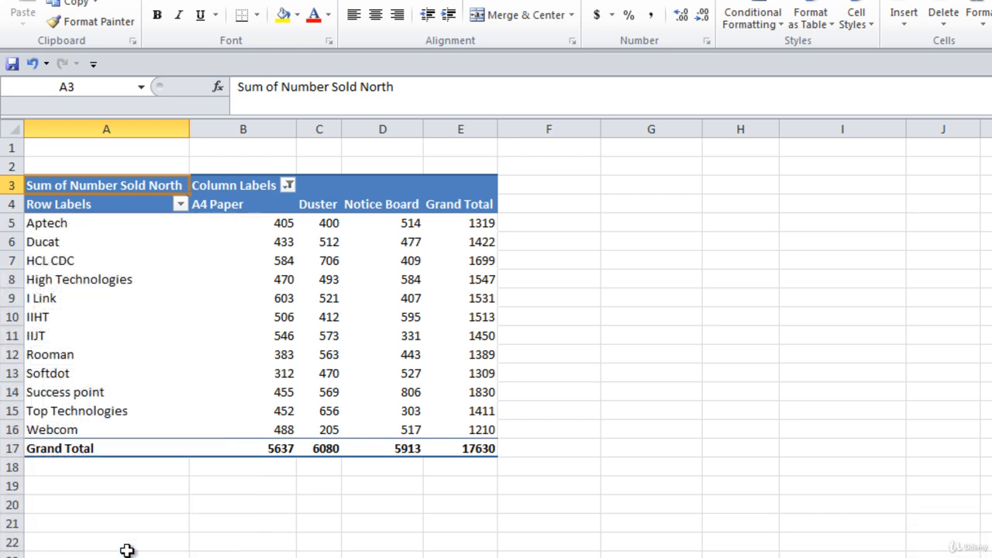
pyautogui.click(287, 185)
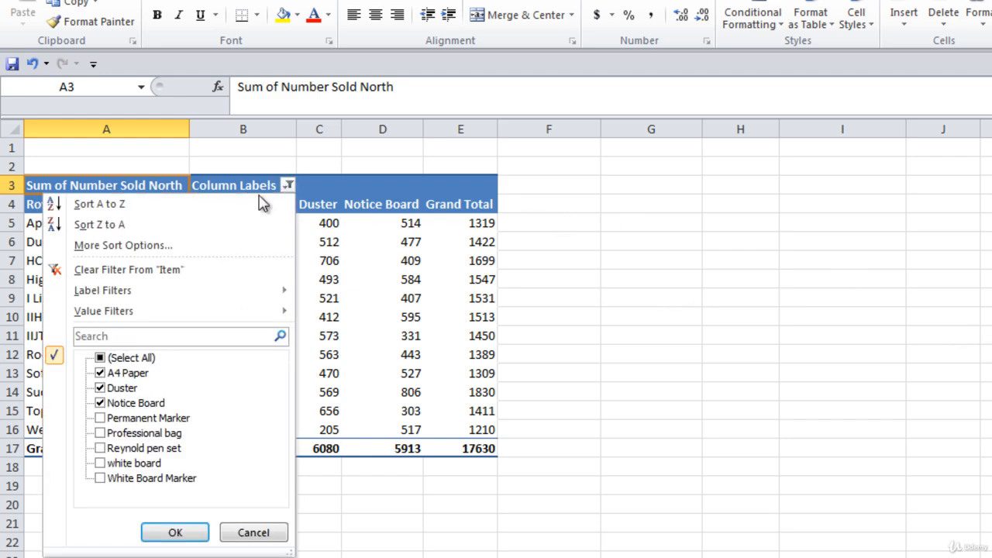
pyautogui.click(109, 269)
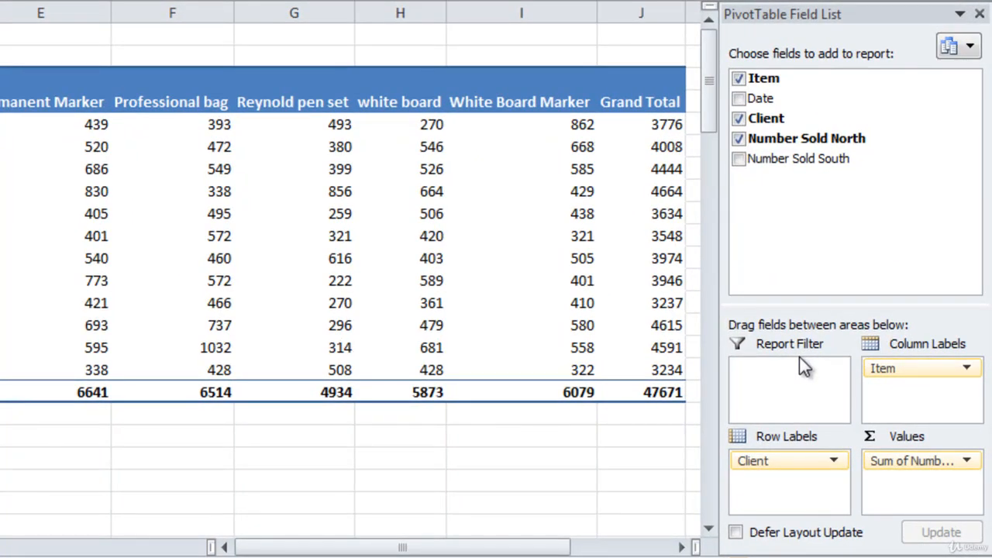
# Move Item from the column labels to the report filter and filter the report to A4 Paper.
pyautogui.moveTo(890, 371); pyautogui.dragTo(802, 383)
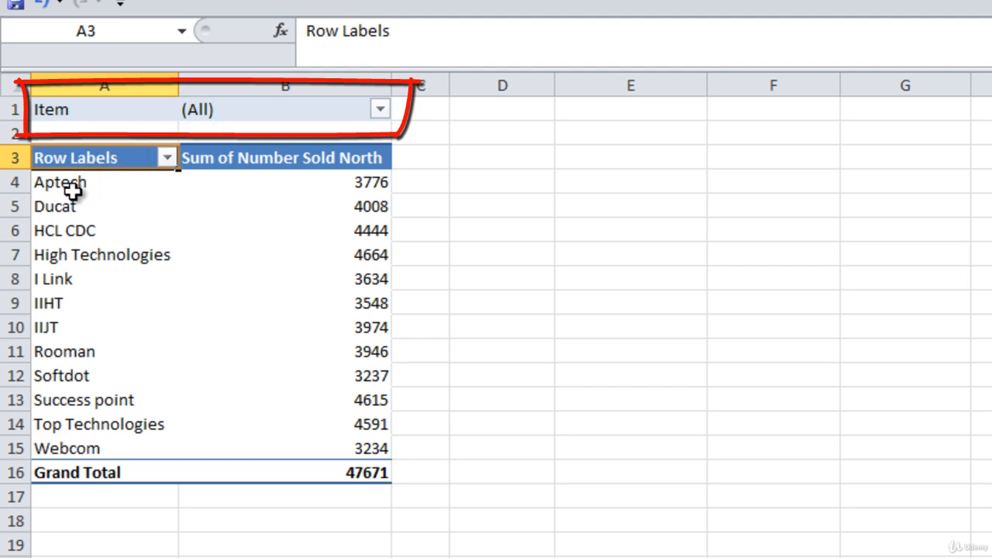
pyautogui.moveTo(384, 184)
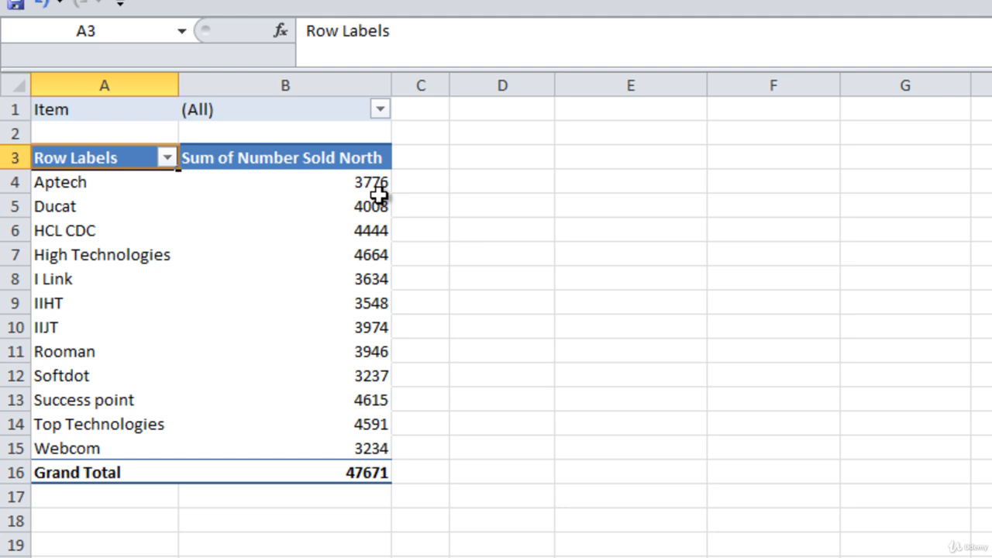
pyautogui.moveTo(385, 218)
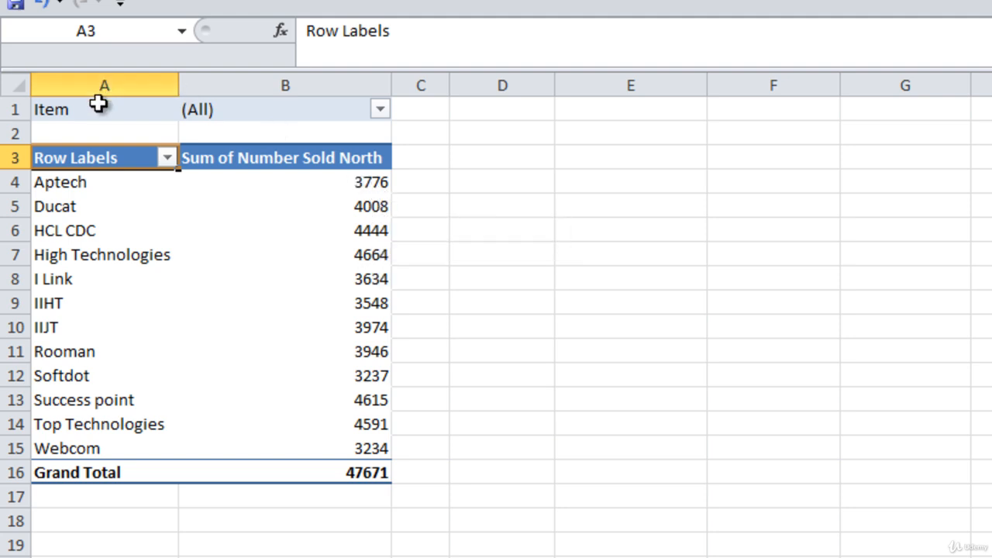
pyautogui.click(380, 113)
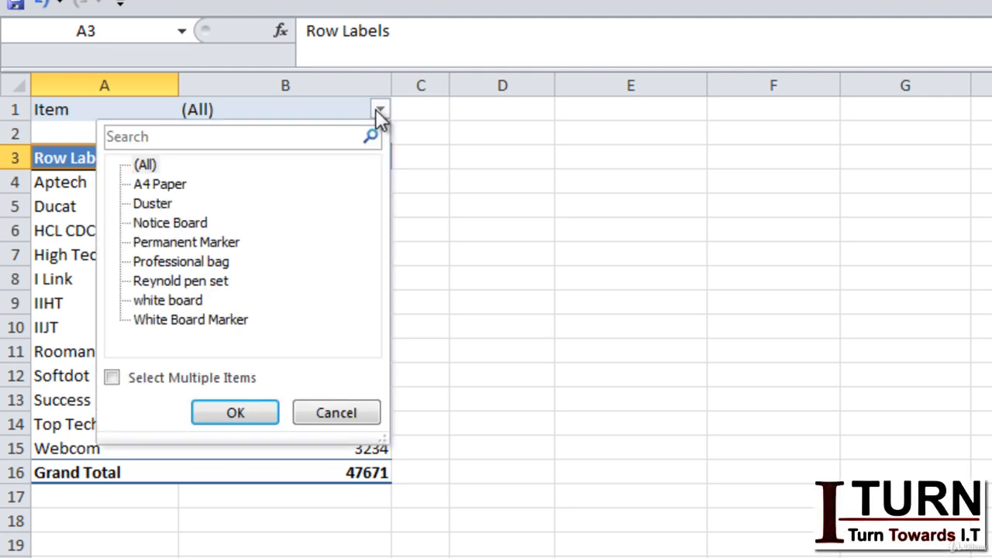
pyautogui.click(167, 188)
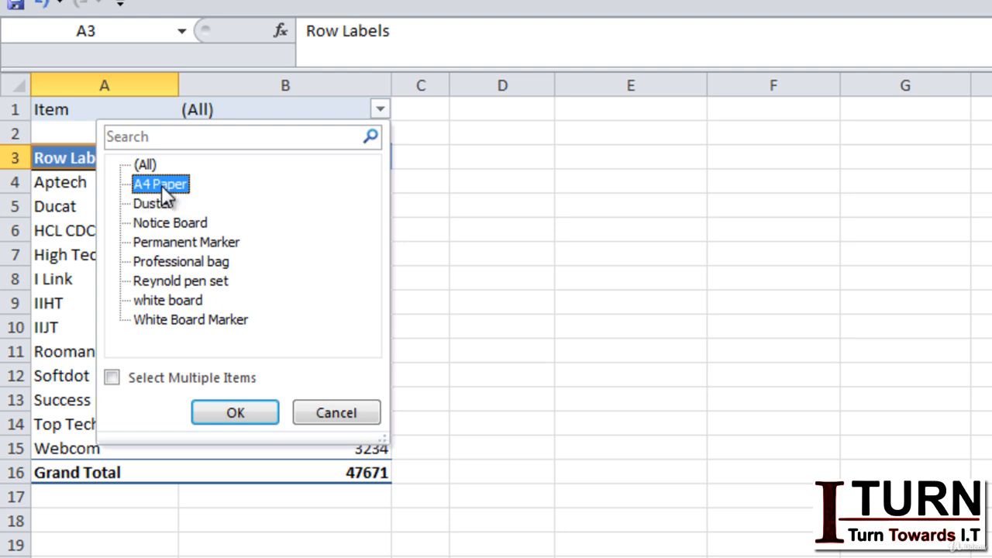
pyautogui.click(231, 412)
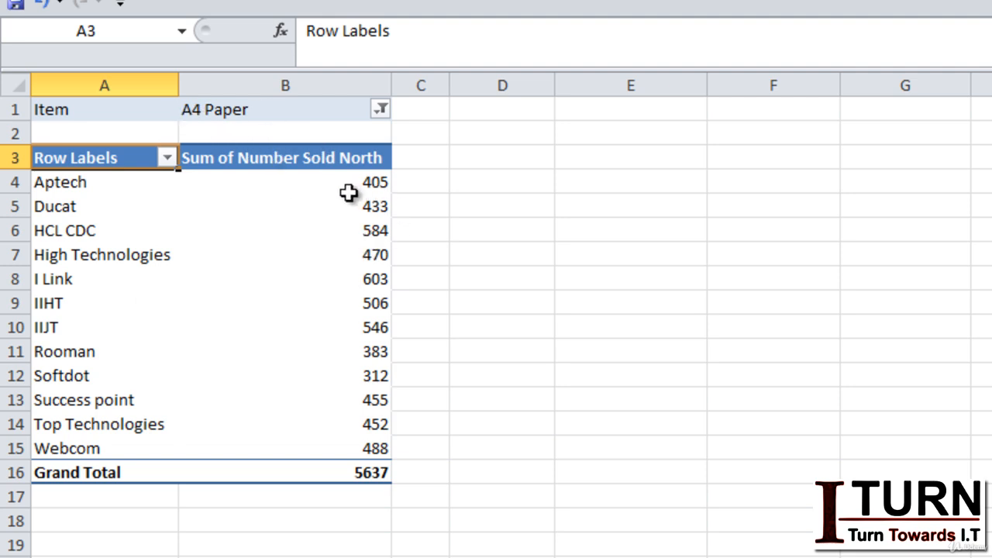
# Allow multiple selections in the Item report filter and include A4 Paper, Duster and Notice Board.
pyautogui.moveTo(386, 316)
pyautogui.click(382, 110)
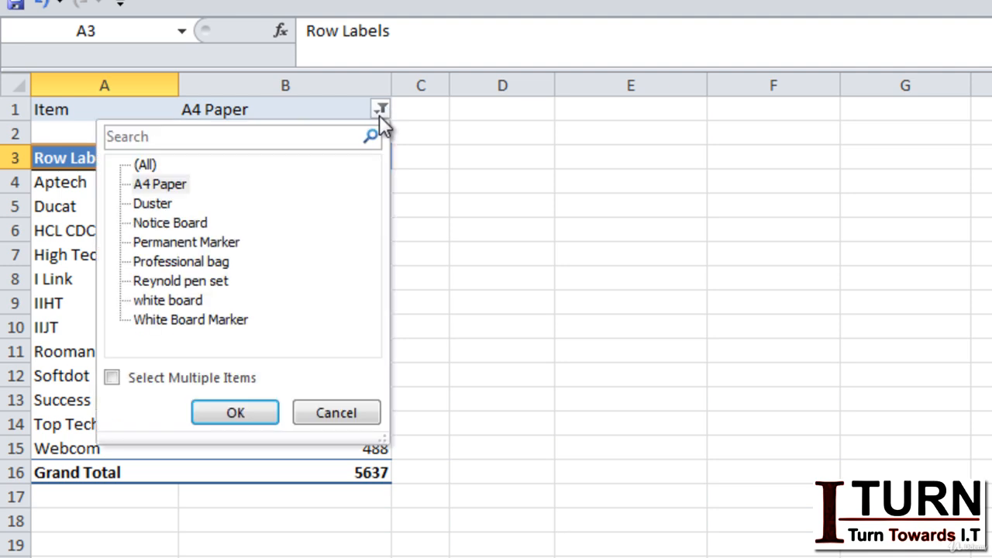
pyautogui.click(112, 378)
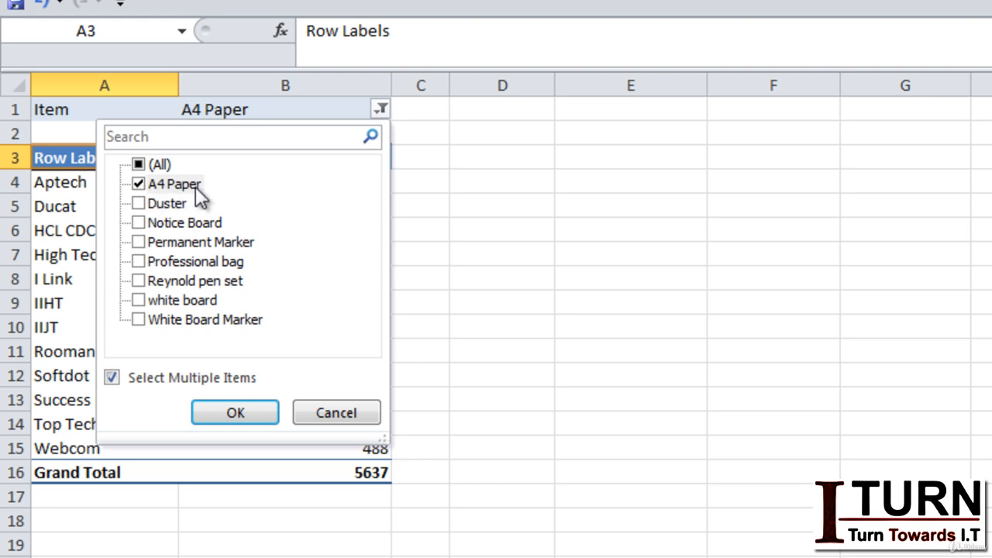
pyautogui.click(139, 204)
pyautogui.click(138, 223)
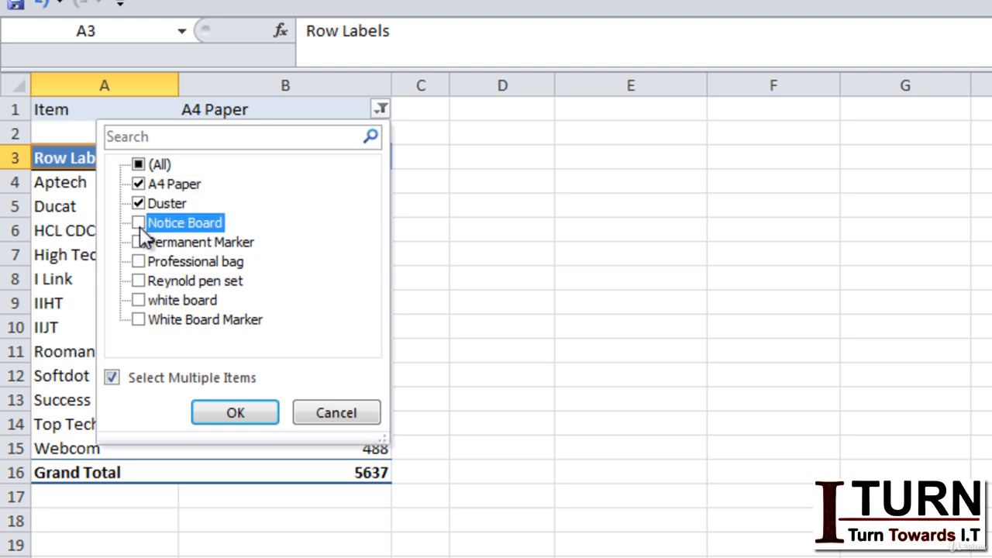
pyautogui.click(263, 413)
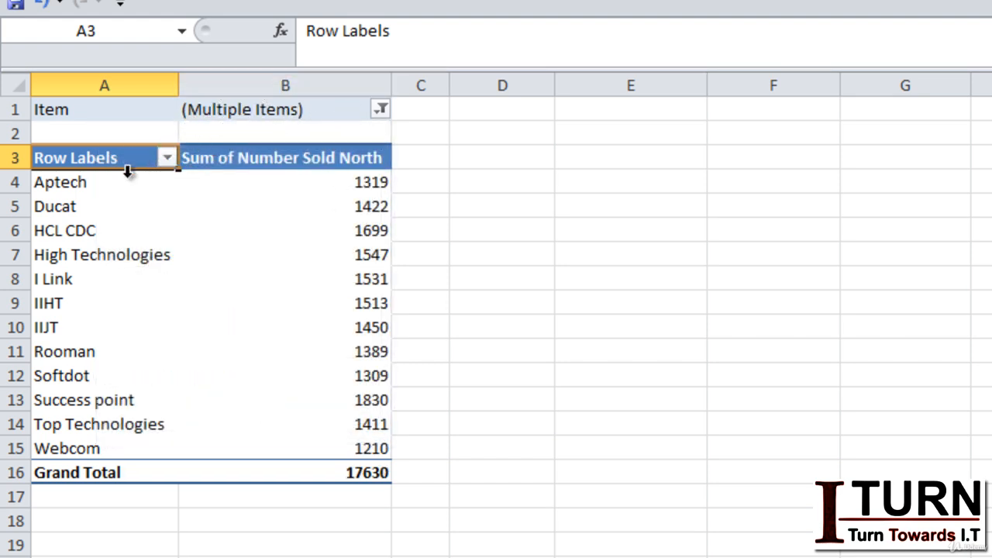
pyautogui.moveTo(240, 204)
pyautogui.moveTo(96, 186)
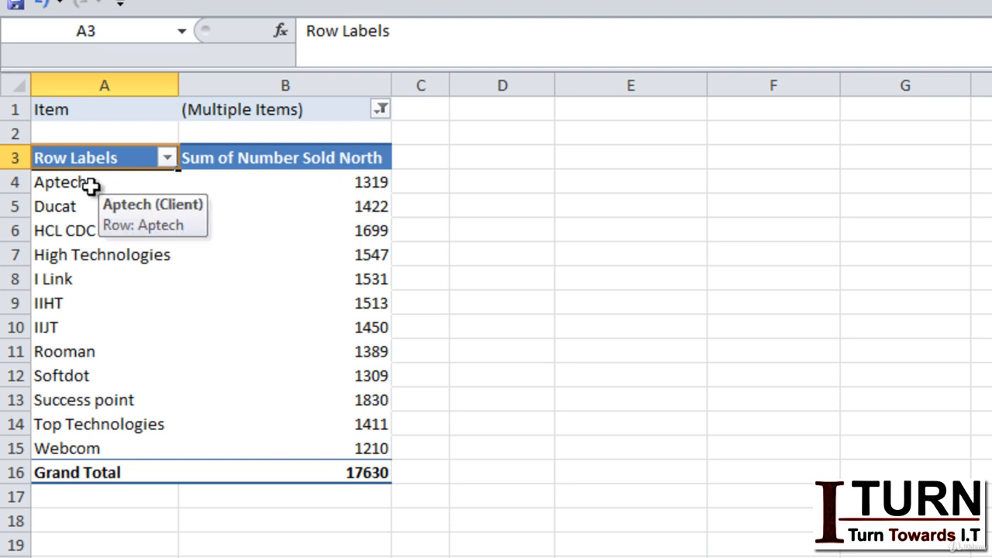
pyautogui.moveTo(344, 186)
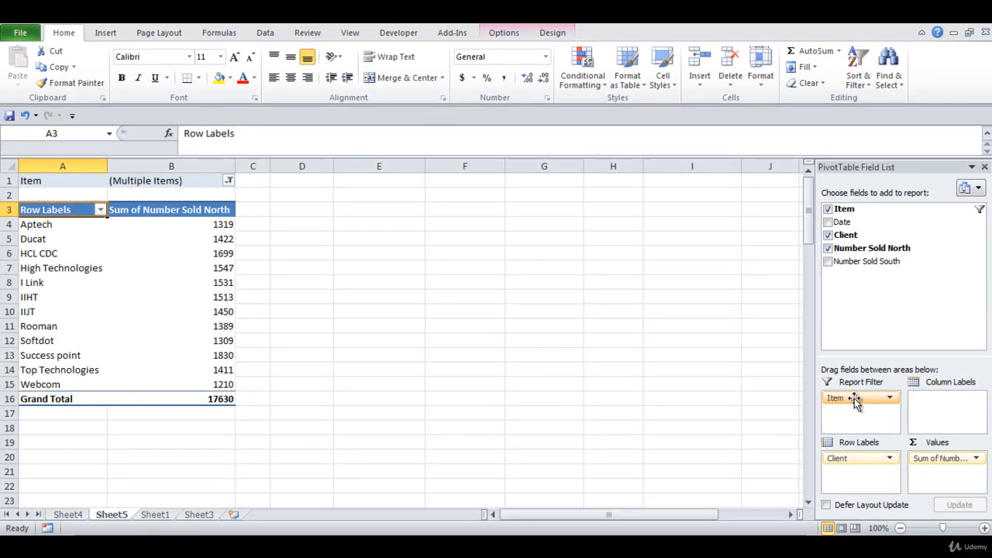
# Move Item from the report filter to the column labels, then into the row labels, and place it above Client.
pyautogui.moveTo(853, 399); pyautogui.dragTo(938, 411)
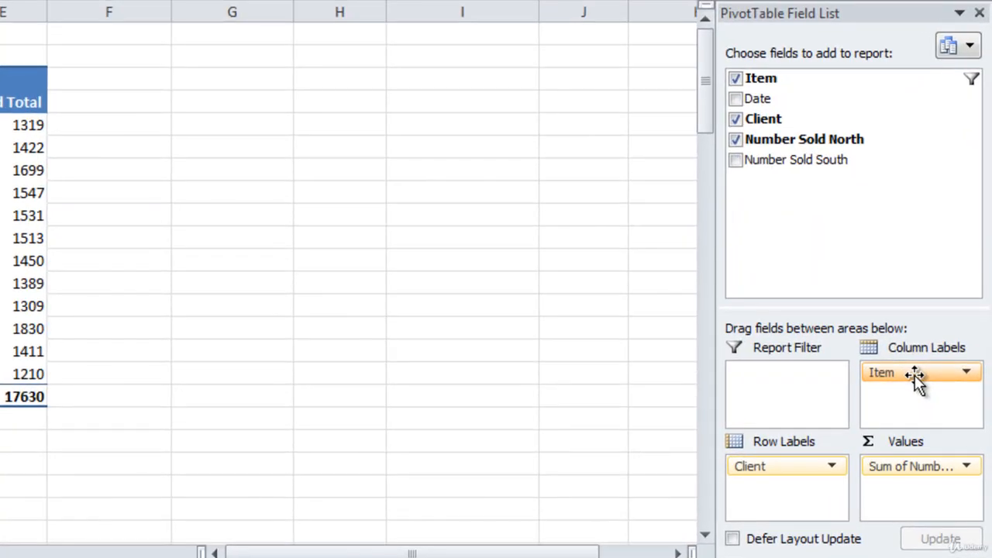
pyautogui.moveTo(943, 401); pyautogui.dragTo(873, 478)
pyautogui.moveTo(803, 488); pyautogui.dragTo(777, 490)
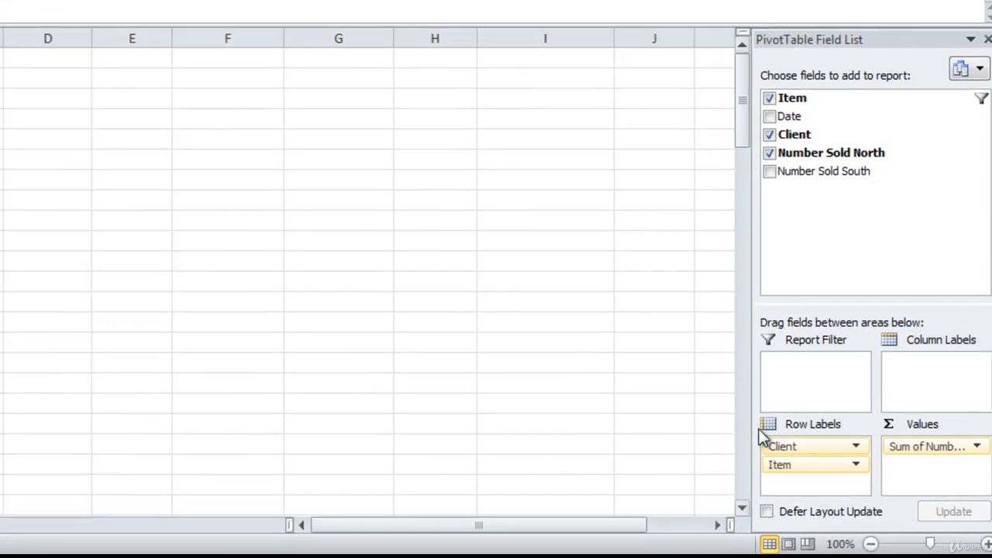
pyautogui.moveTo(779, 447); pyautogui.dragTo(810, 482)
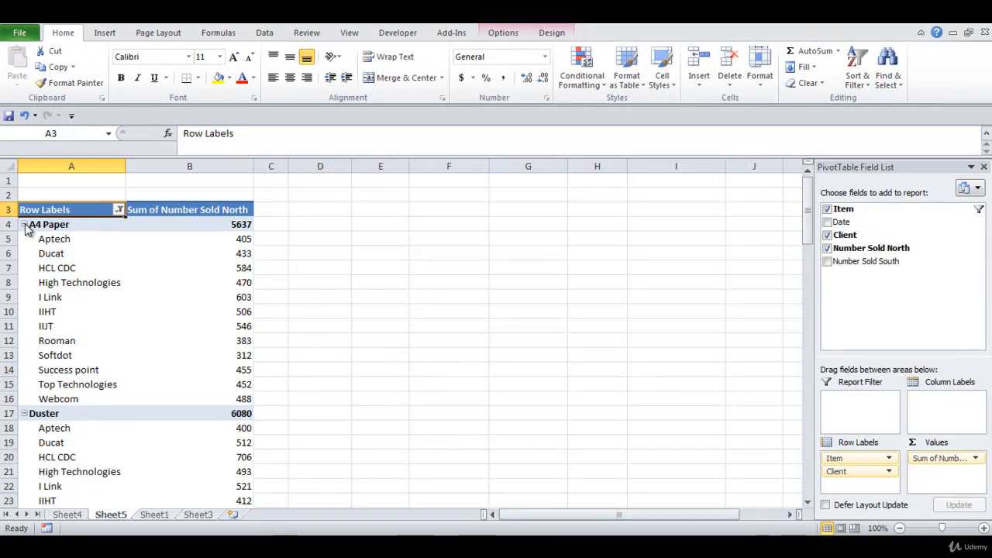
# Collapse the A4 Paper group in the pivot table and expand it again.
pyautogui.click(42, 63)
pyautogui.click(25, 224)
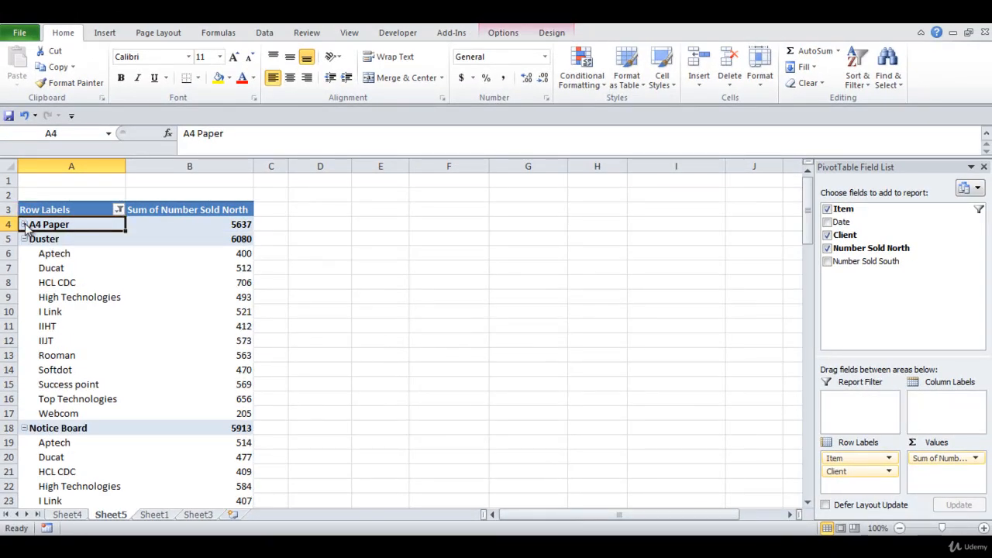
pyautogui.click(24, 224)
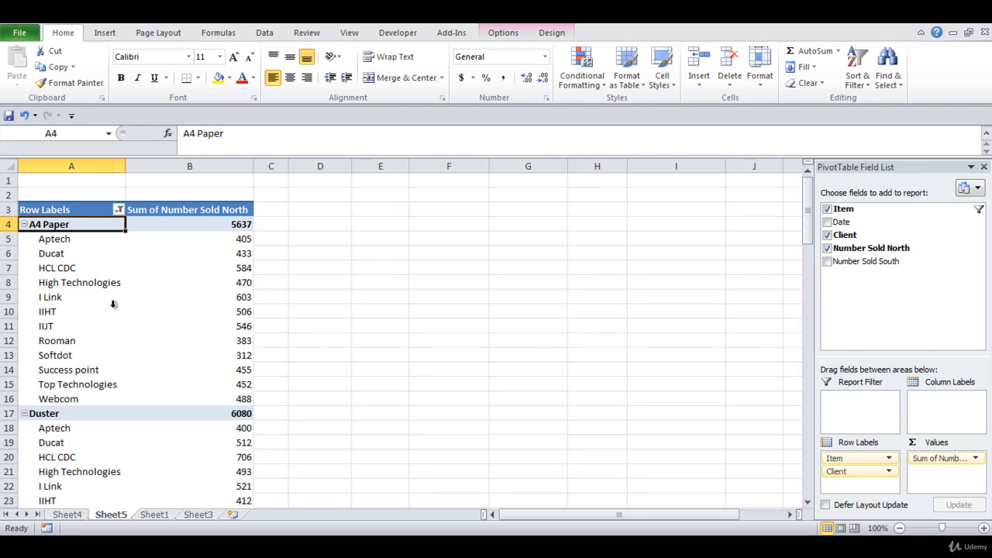
# Hide and restore the pivot table's expand/collapse buttons, and do the same with its field headers.
pyautogui.click(505, 37)
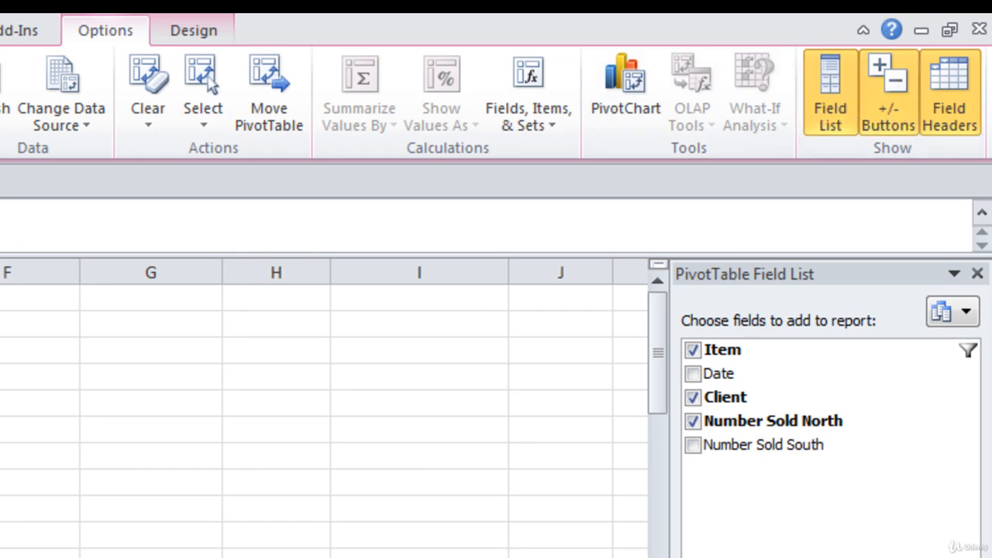
pyautogui.click(889, 115)
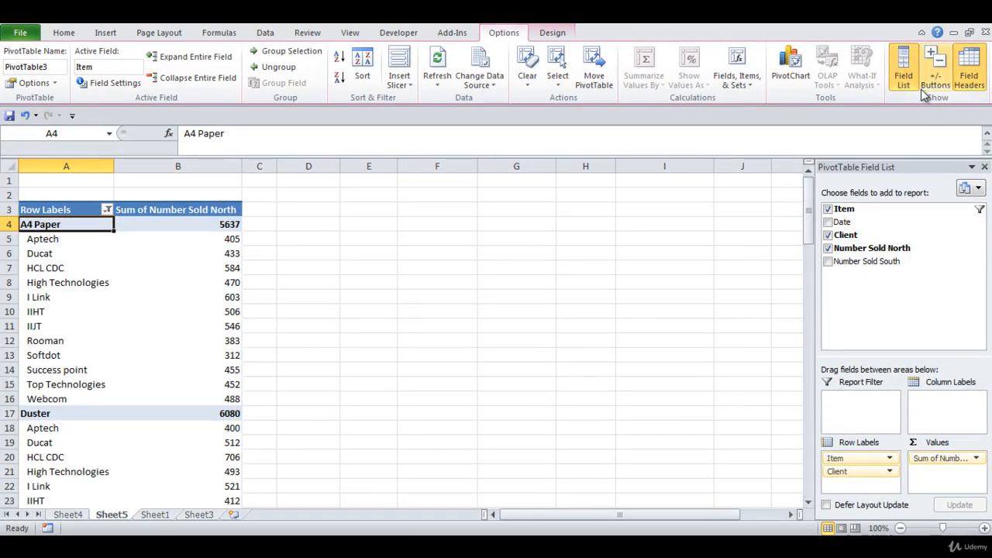
pyautogui.click(937, 80)
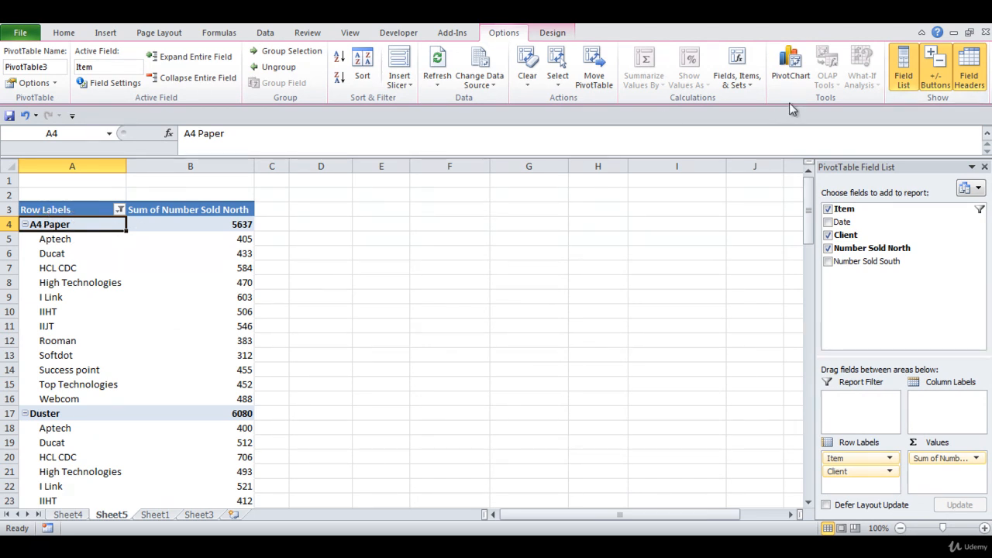
pyautogui.click(970, 88)
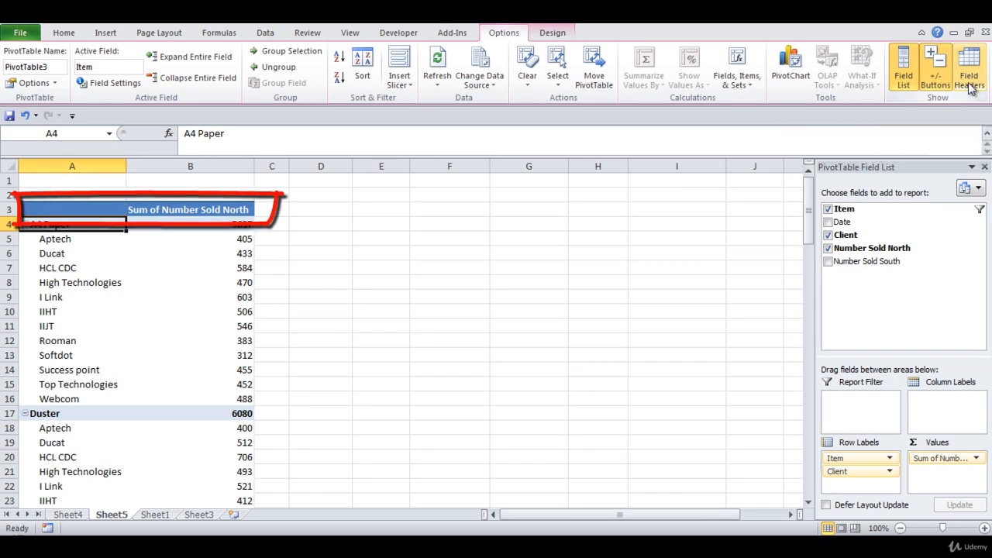
pyautogui.click(972, 87)
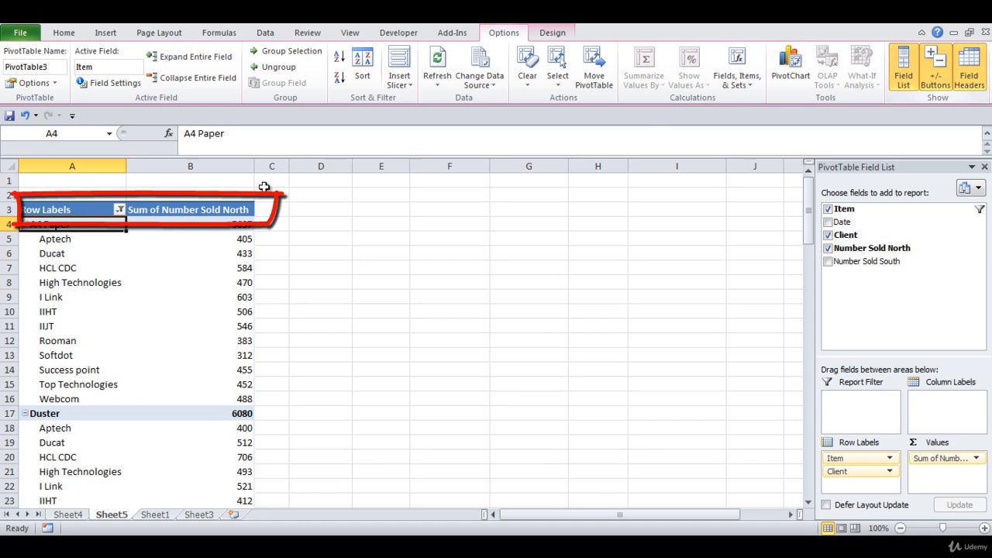
# Try to delete Ducat's A4 Paper sales value in cell B6 of the pivot table.
pyautogui.click(228, 254)
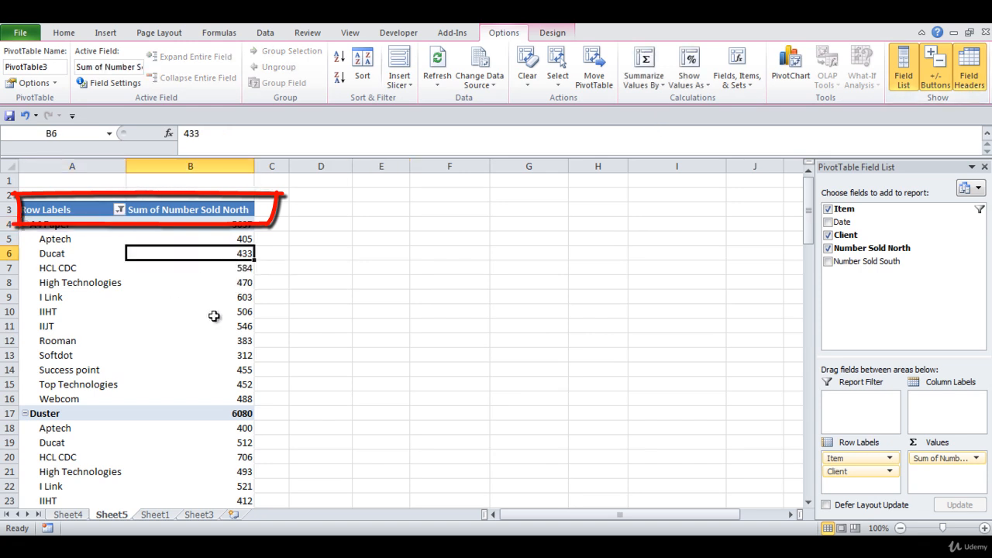
pyautogui.moveTo(215, 318)
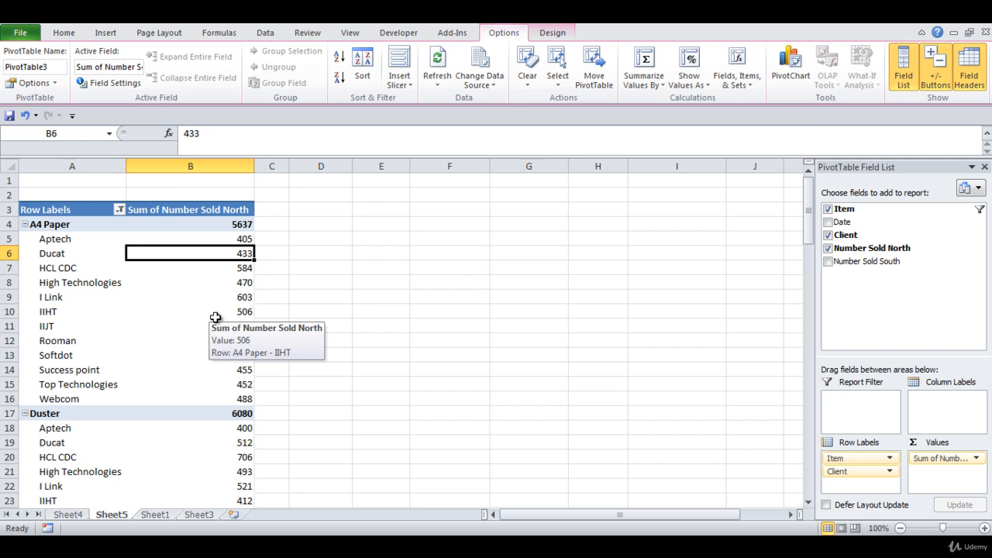
pyautogui.press('Delete')
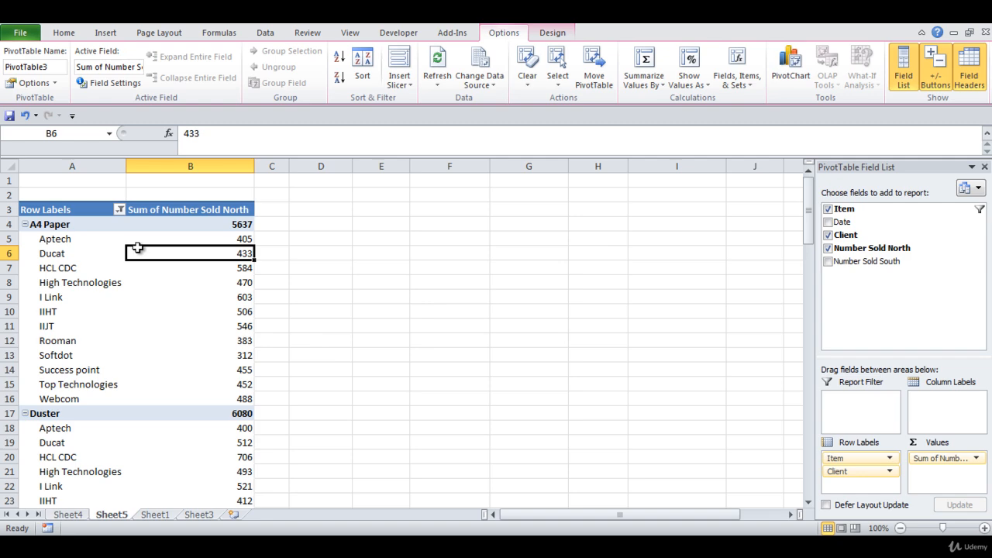
# Rename the pivot table's Row Labels header in cell A3 as Data.
pyautogui.click(69, 210)
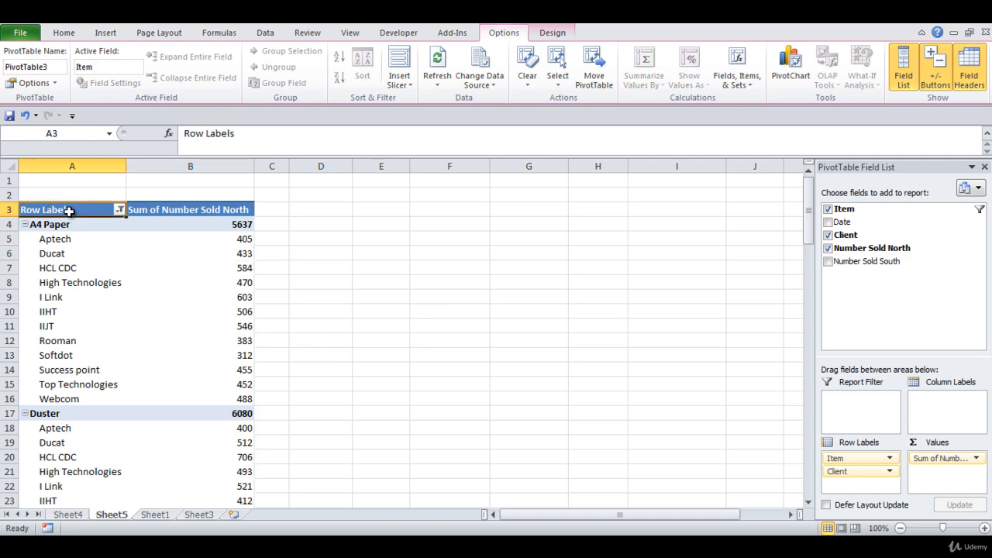
pyautogui.moveTo(132, 300)
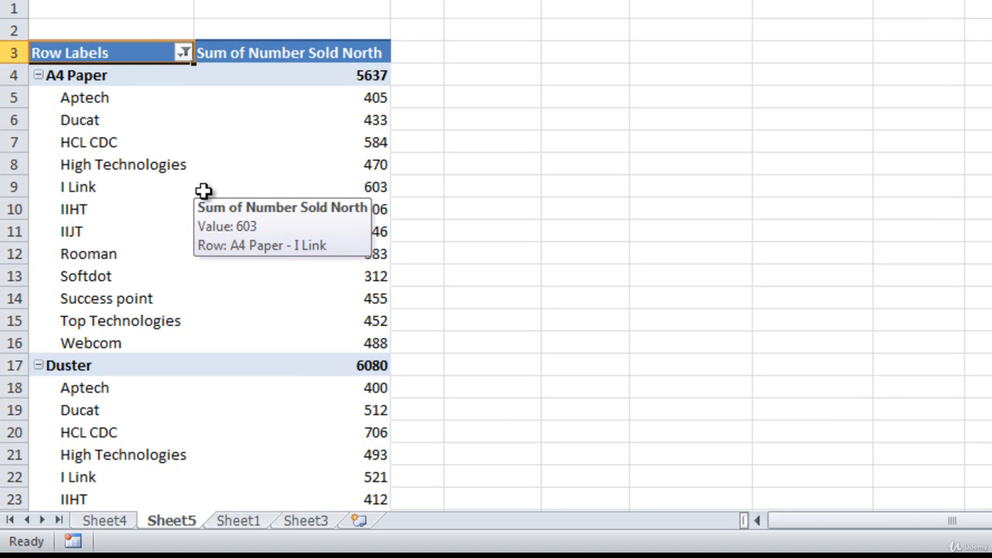
pyautogui.write('Dta')
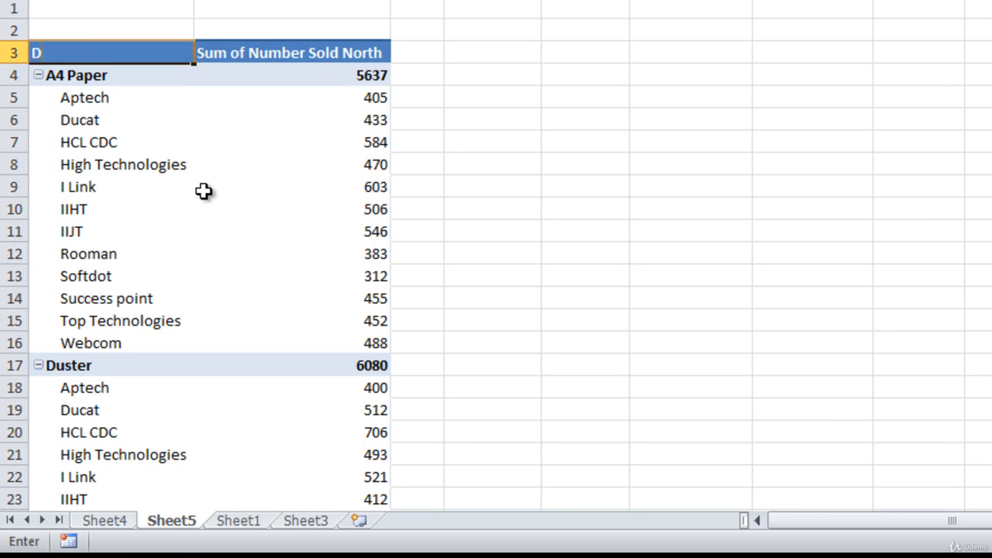
pyautogui.press('BackSpace')
pyautogui.press('BackSpace')
pyautogui.write('ata')
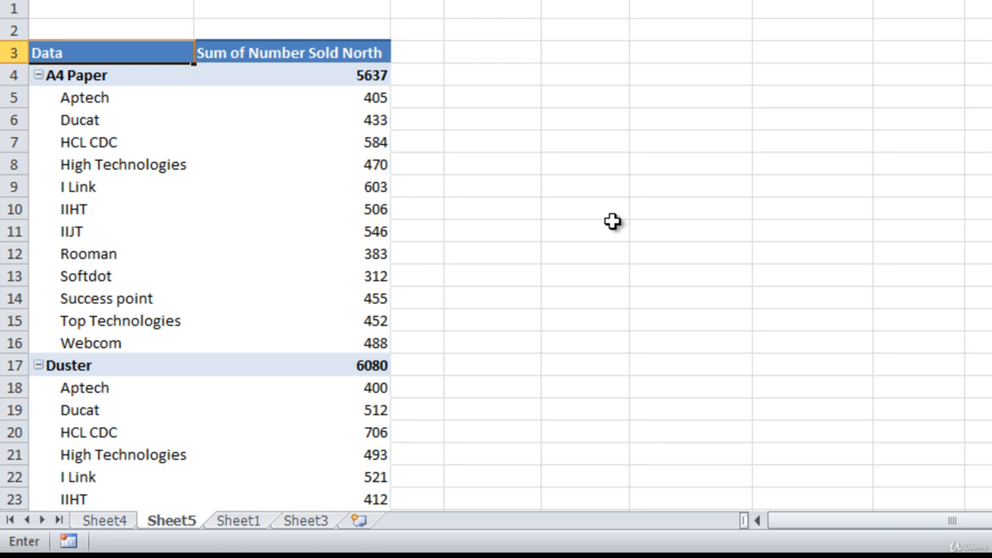
pyautogui.click(328, 178)
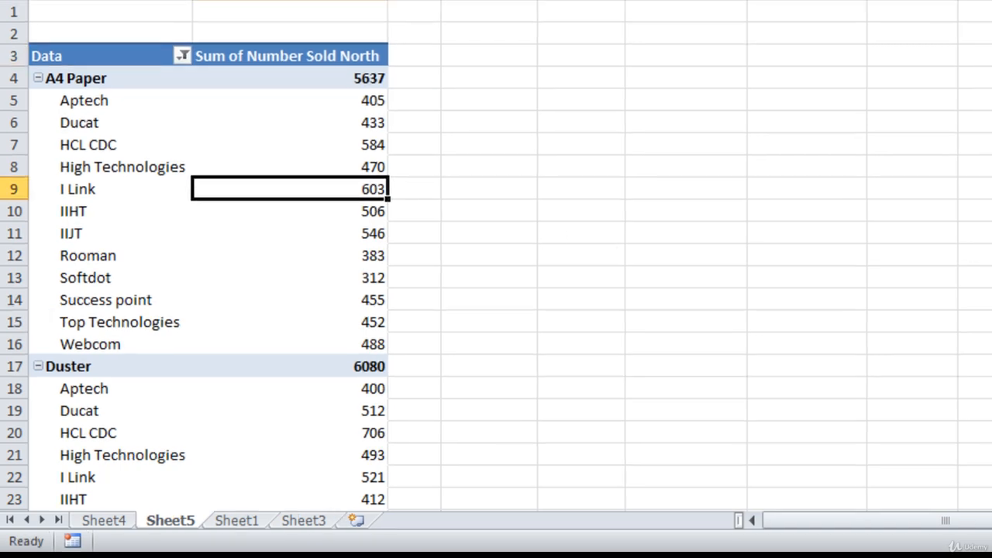